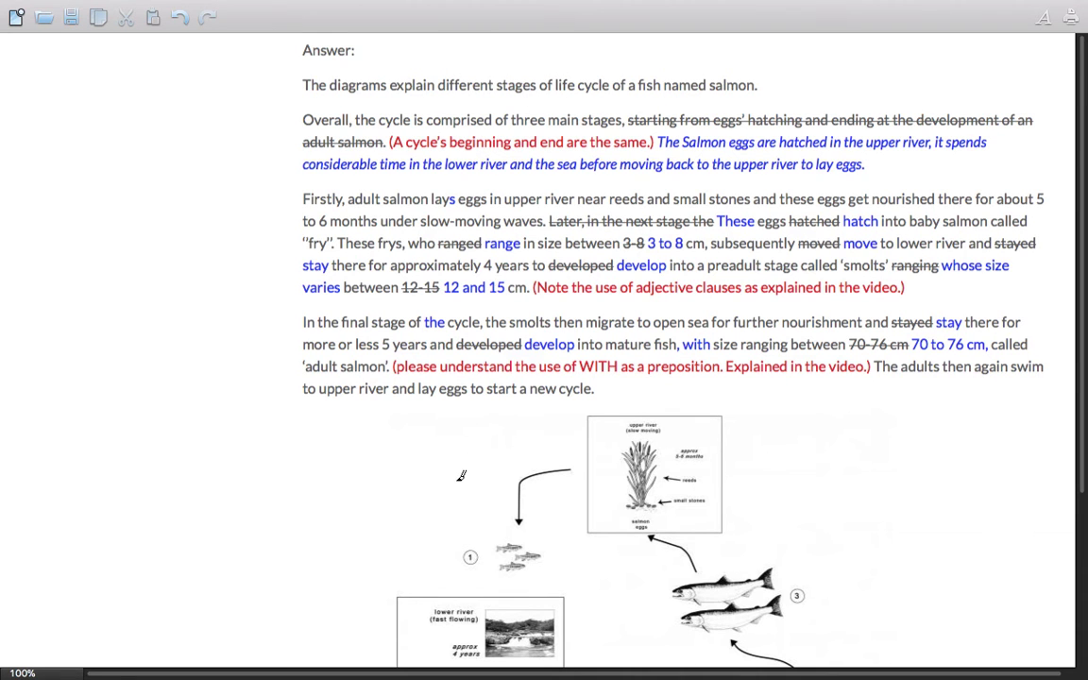
Draw two short green pen strokes in the blank space left of the salmon life-cycle diagram.
scroll(420, 430, down, 5)
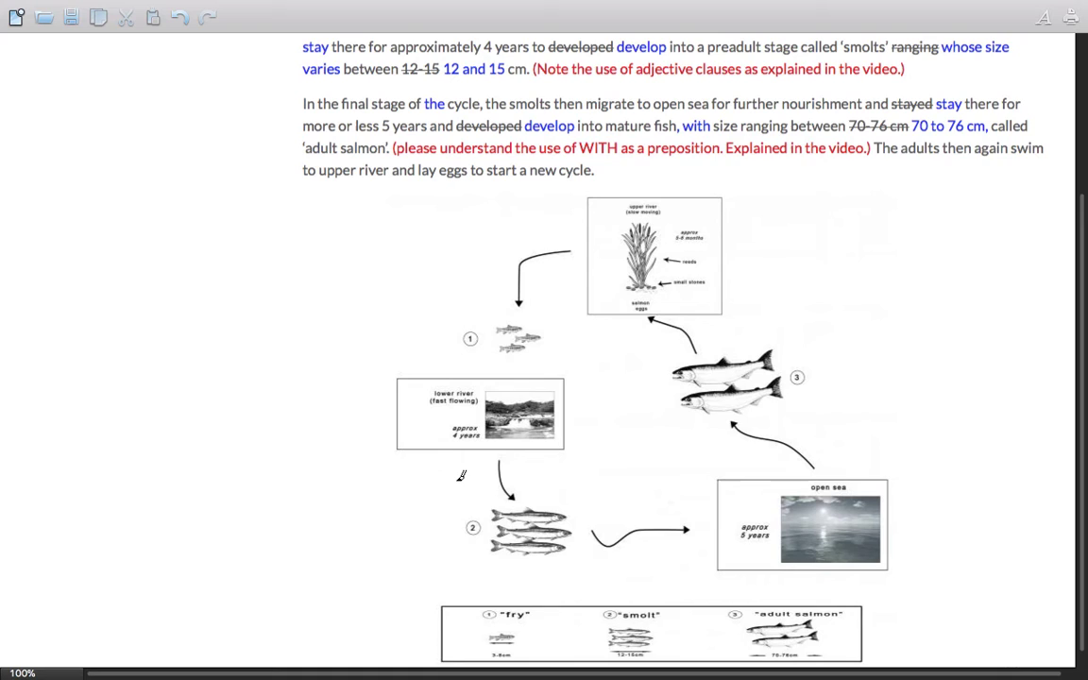
scroll(461, 475, down, 1)
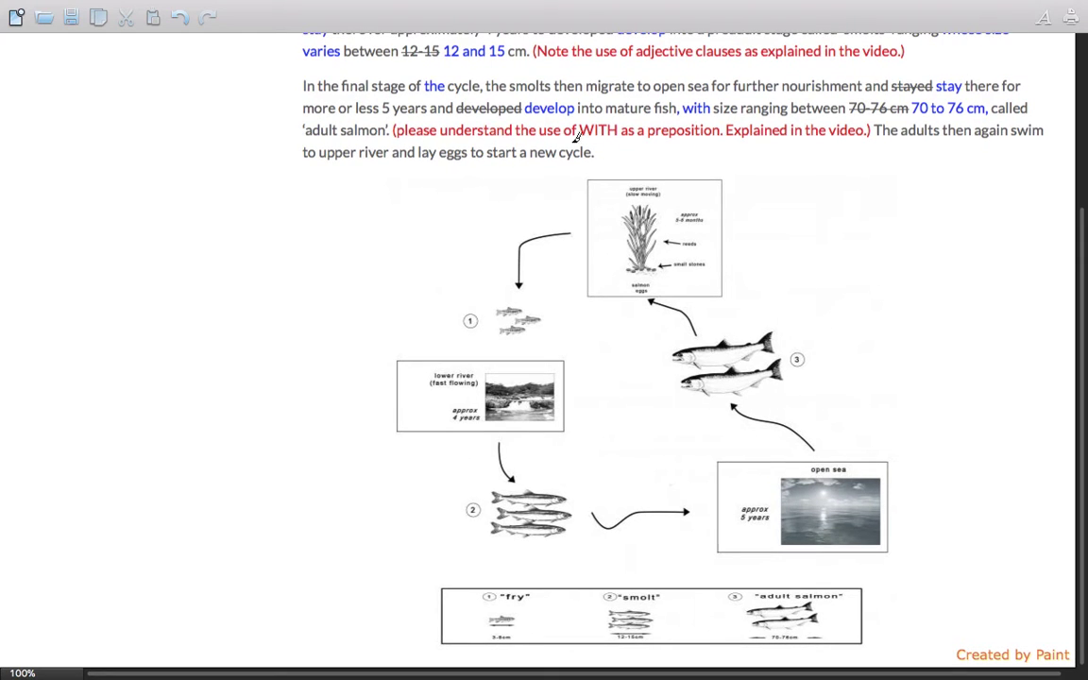
mouse_move(367, 268)
mouse_down()
mouse_move(387, 255)
mouse_move(387, 264)
mouse_up()
scroll(388, 241, up, 5)
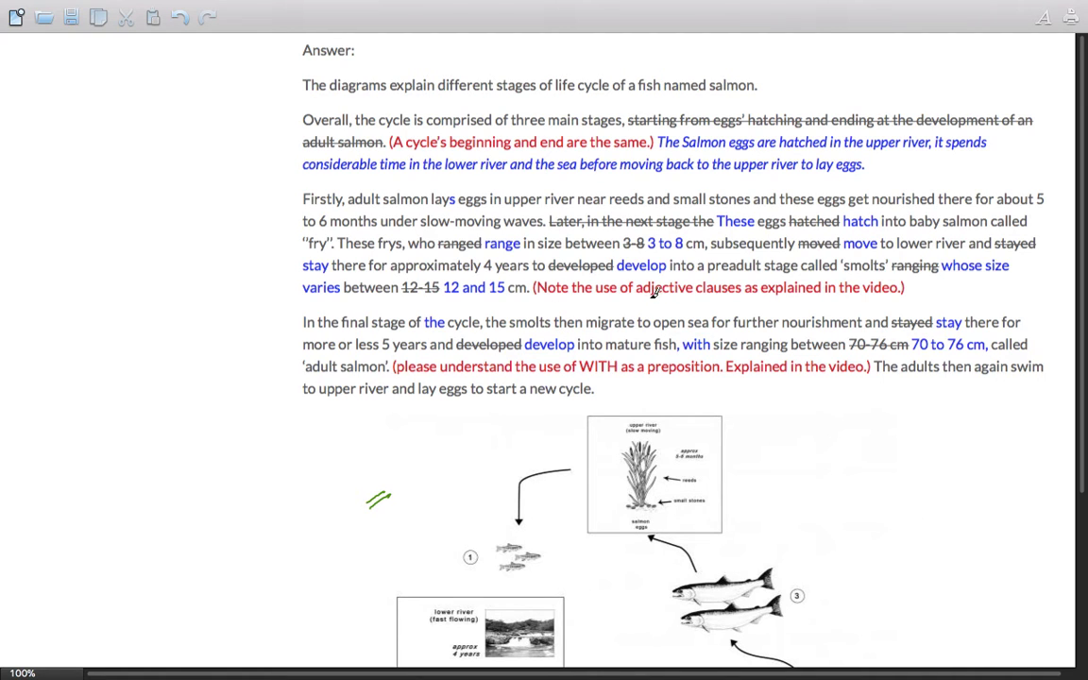
In green, underline 'adjective' and 'WITH', box the fry group and circle the fry label.
drag(648, 300, 688, 297)
drag(581, 381, 623, 375)
scroll(593, 388, down, 5)
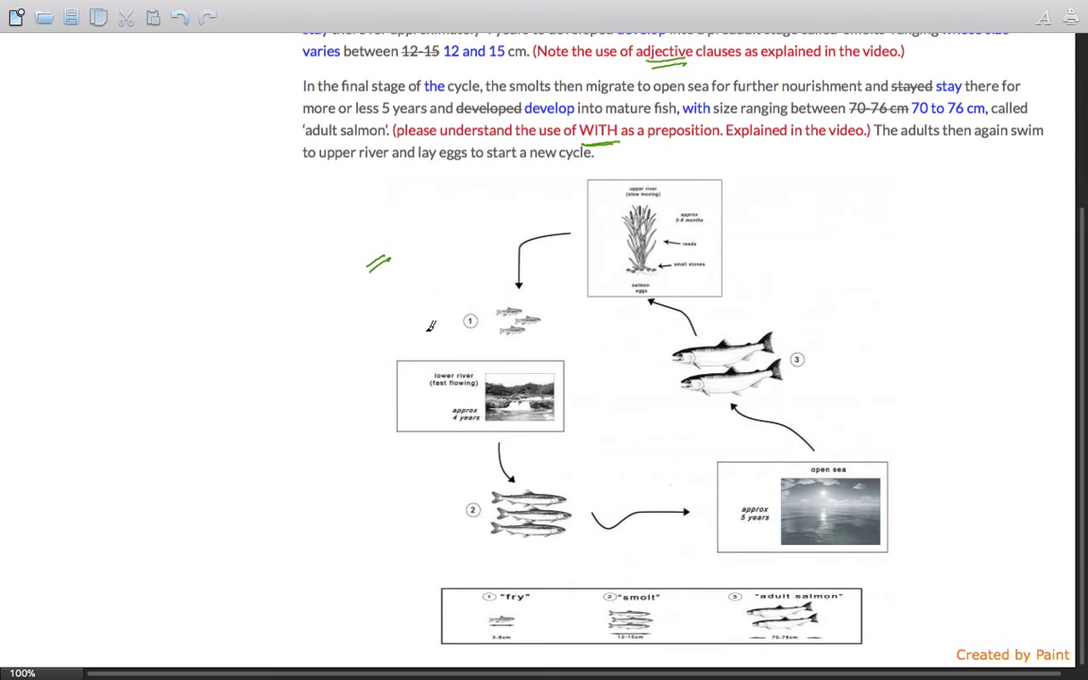
mouse_move(491, 304)
mouse_down()
mouse_move(491, 337)
mouse_move(545, 317)
mouse_move(492, 341)
mouse_move(500, 301)
mouse_move(552, 334)
mouse_up()
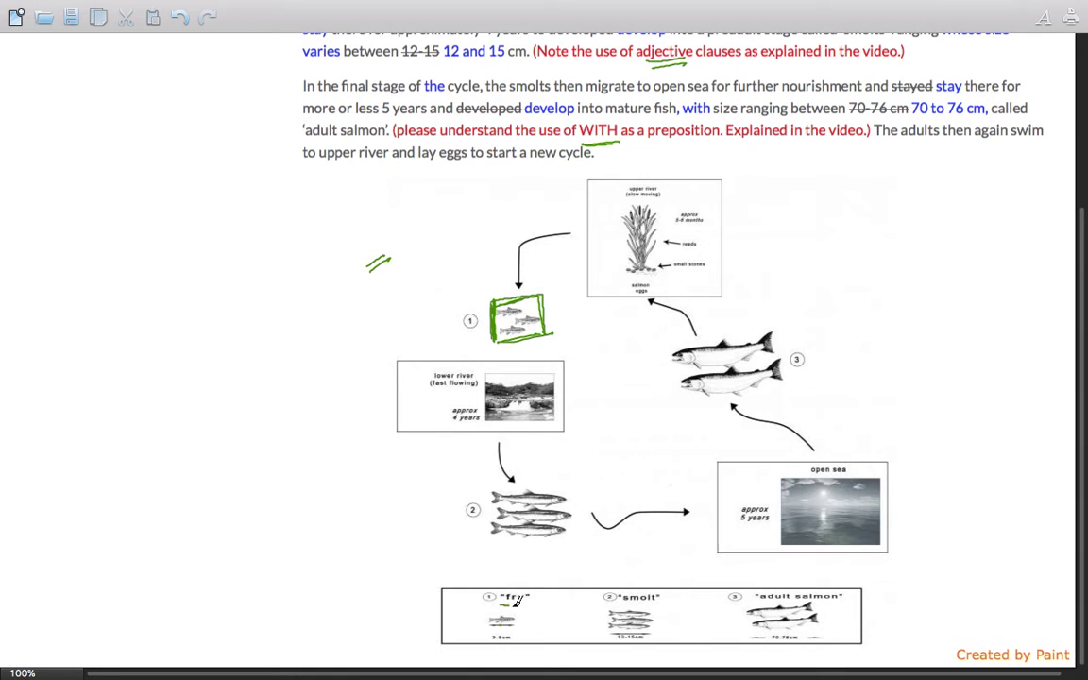
mouse_move(533, 587)
mouse_down()
mouse_move(491, 603)
mouse_move(527, 582)
mouse_up()
Box the smolt group and adult salmon pair 3, and mark the smolt and adult salmon labels.
drag(479, 490, 490, 545)
drag(483, 489, 579, 520)
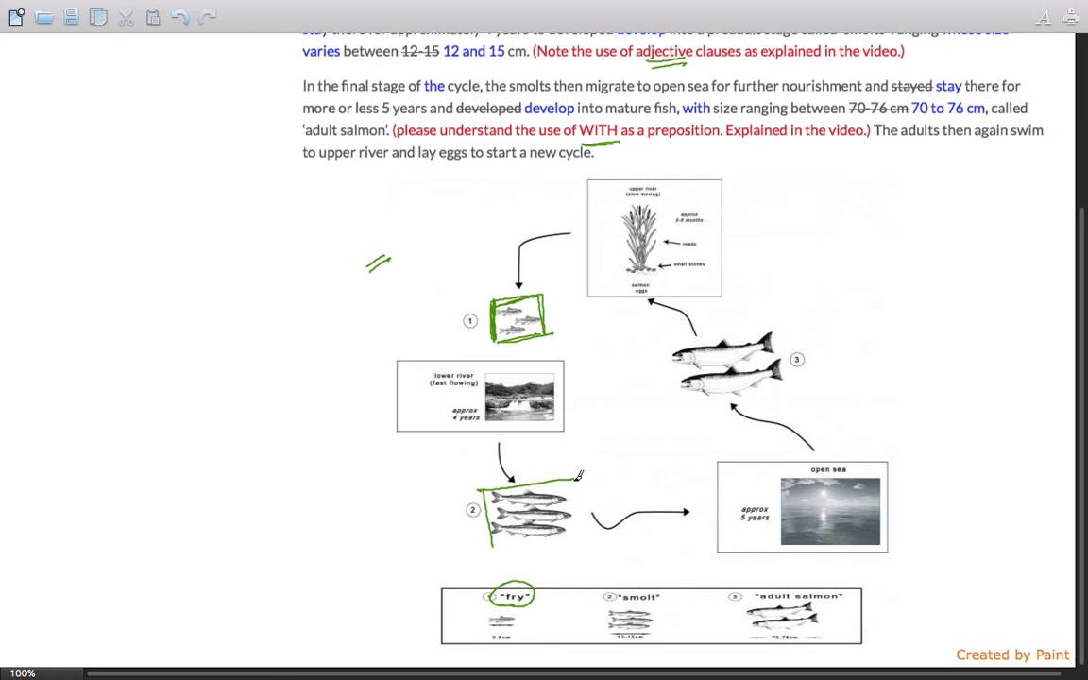
drag(491, 549, 564, 547)
drag(625, 604, 656, 605)
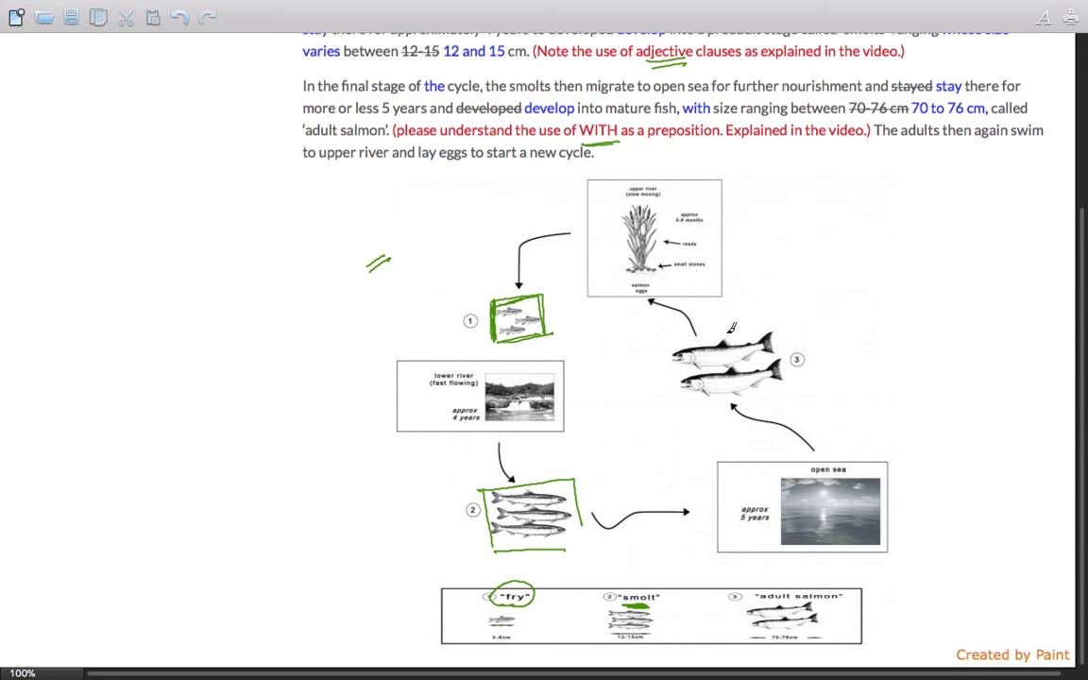
mouse_move(738, 328)
mouse_down()
mouse_move(663, 336)
mouse_move(667, 401)
mouse_move(800, 396)
mouse_up()
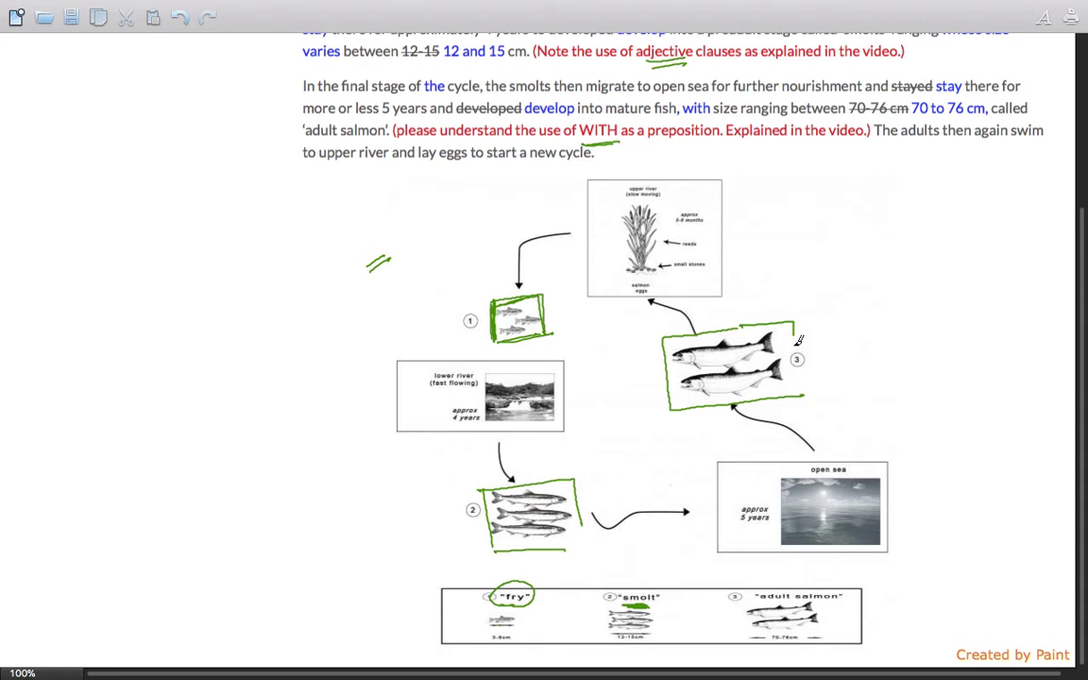
drag(768, 601, 791, 603)
In orange, highlight 4 and 5 years, circle 3-8cm, 12-15cm, 70-76cm, and write 'Length'.
mouse_move(736, 2)
drag(464, 423, 475, 424)
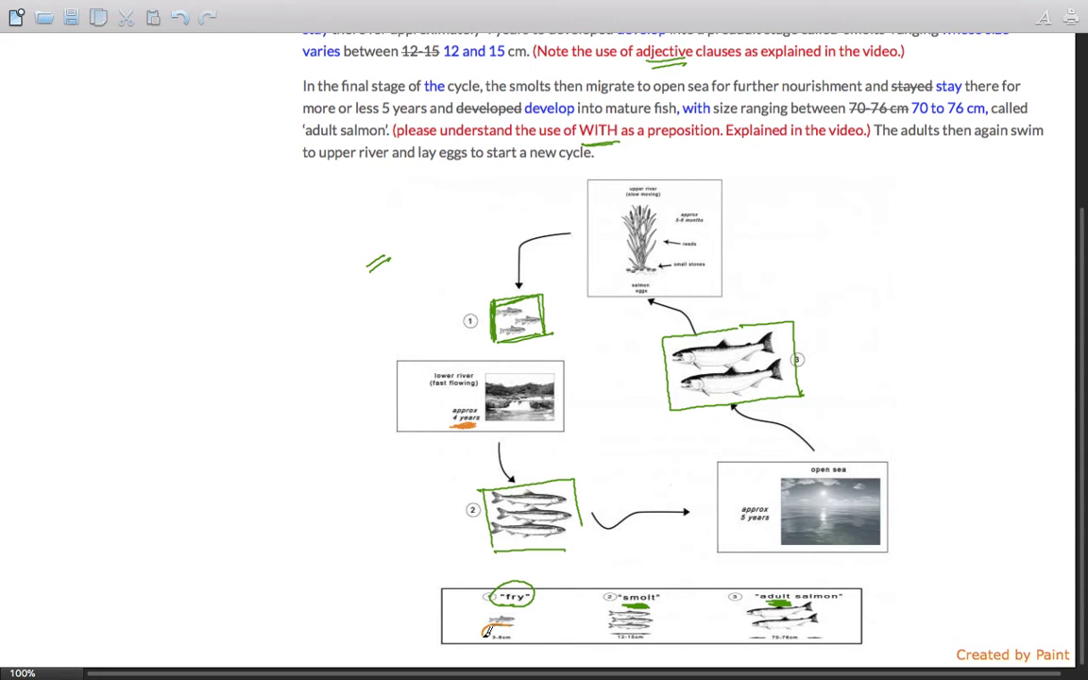
mouse_move(515, 625)
mouse_down()
mouse_move(525, 637)
mouse_move(492, 648)
mouse_move(514, 653)
mouse_move(484, 634)
mouse_move(505, 624)
mouse_move(527, 642)
mouse_up()
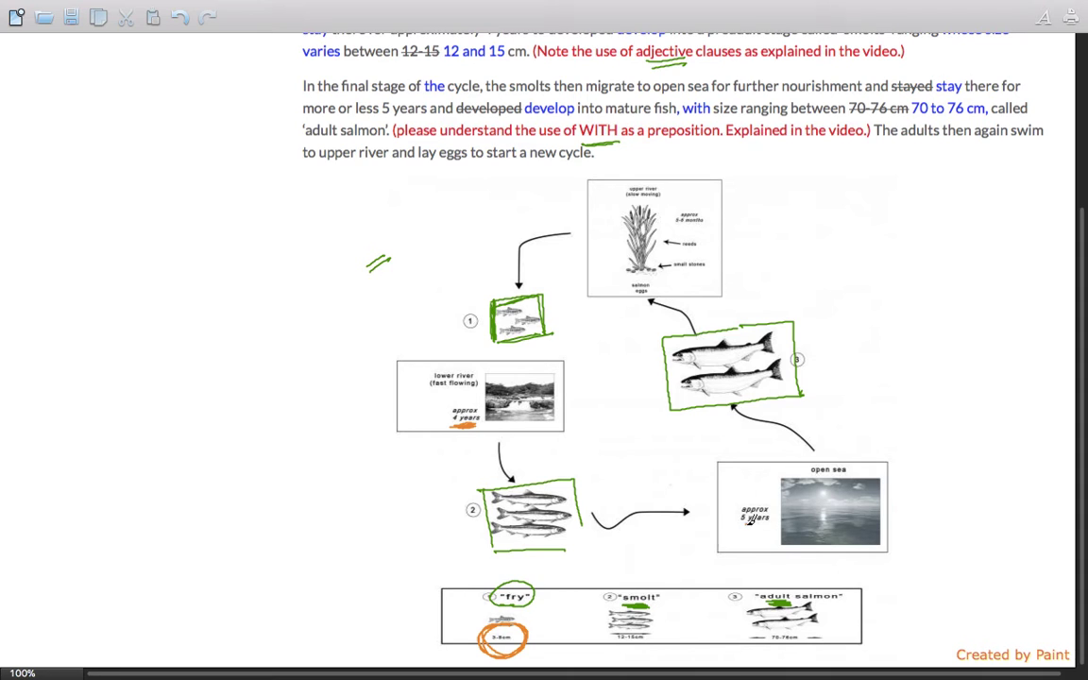
drag(743, 526, 755, 524)
drag(642, 630, 633, 628)
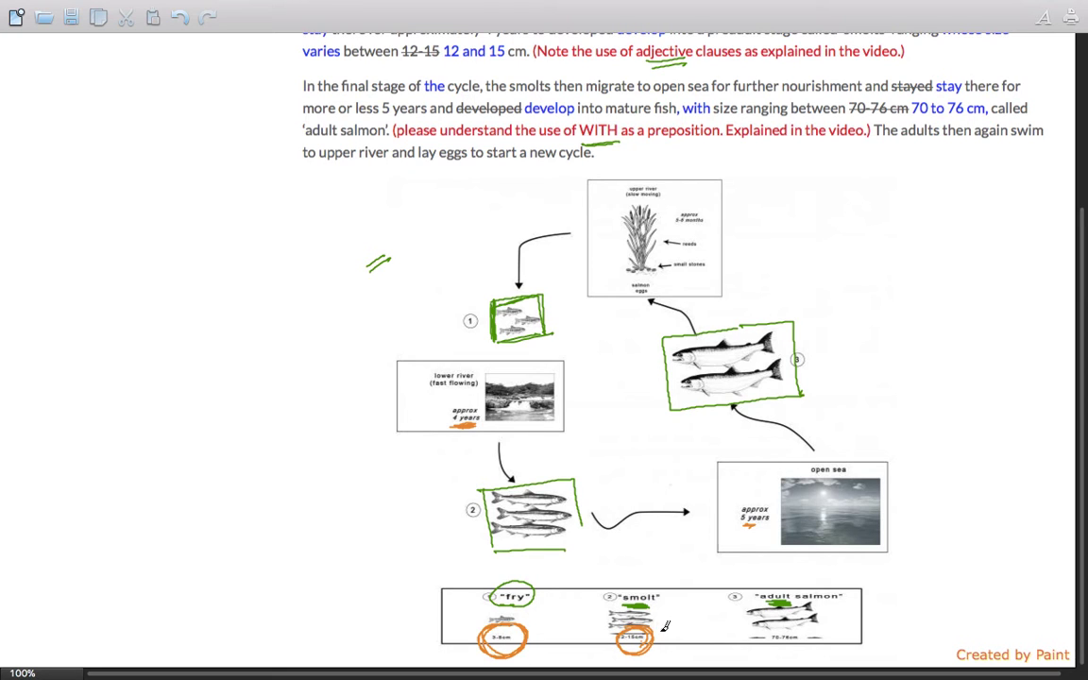
mouse_move(416, 634)
mouse_down()
mouse_move(414, 649)
mouse_move(457, 628)
mouse_move(431, 660)
mouse_up()
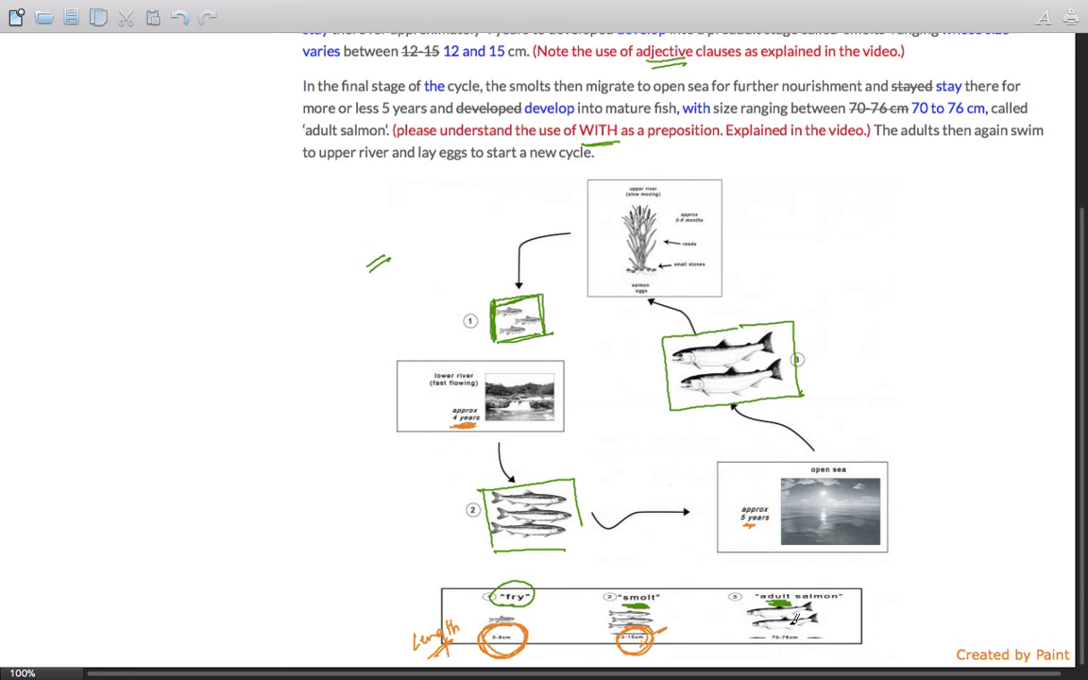
drag(800, 631, 804, 629)
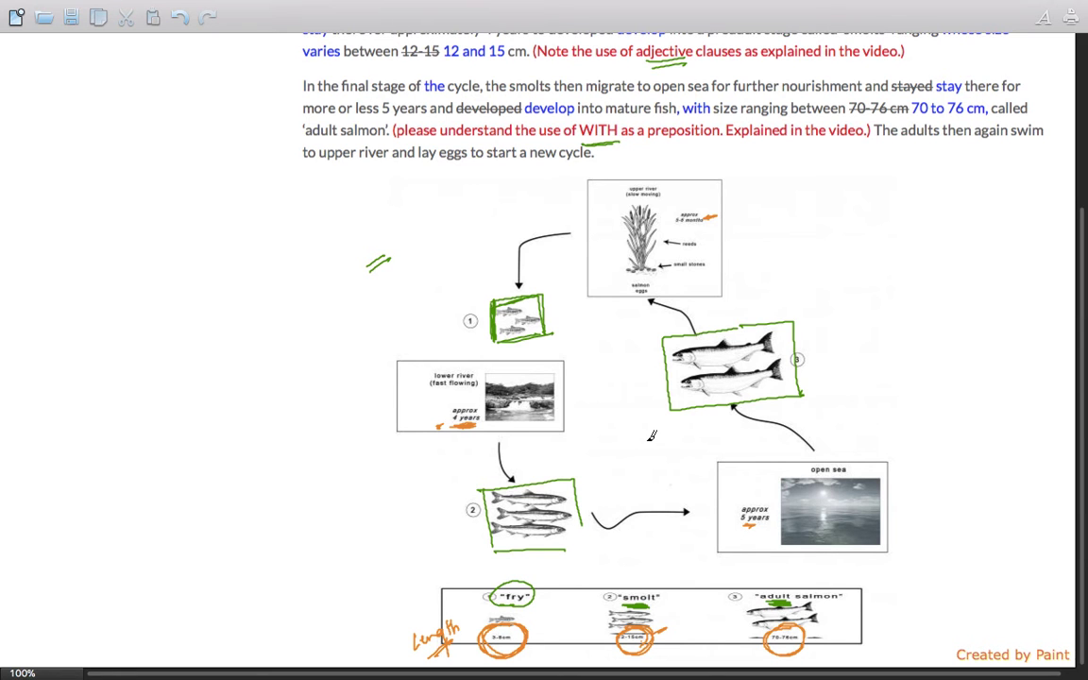
Bracket 'These' and box the clause 'who ranged range in size between 3 to 8 cm' in orange.
scroll(651, 436, up, 3)
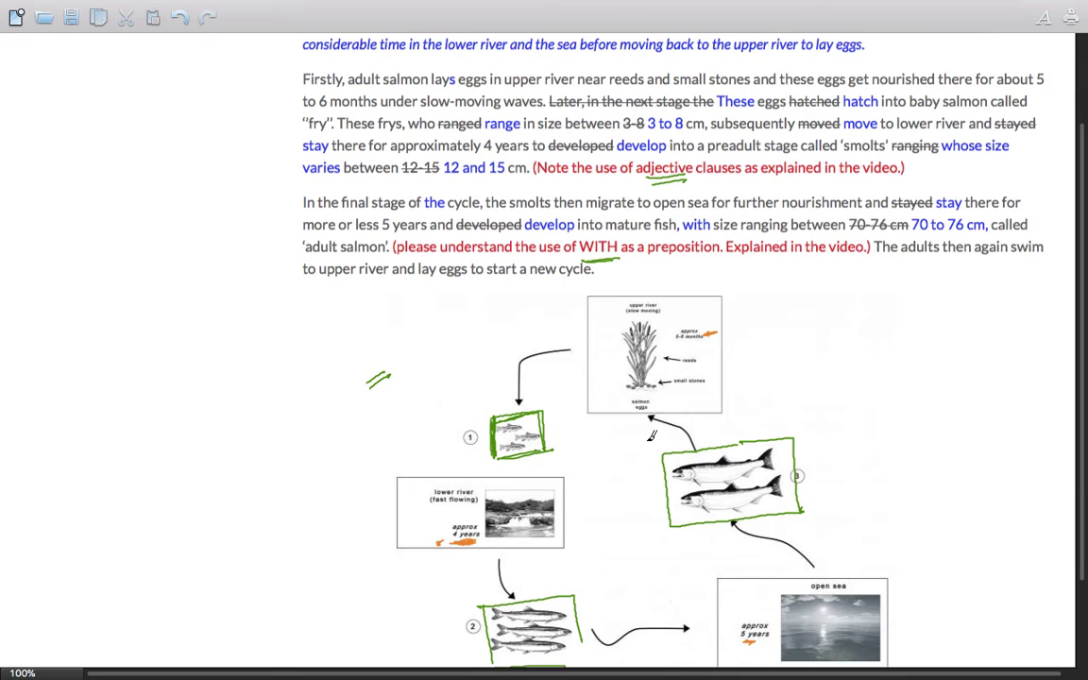
scroll(651, 436, up, 1)
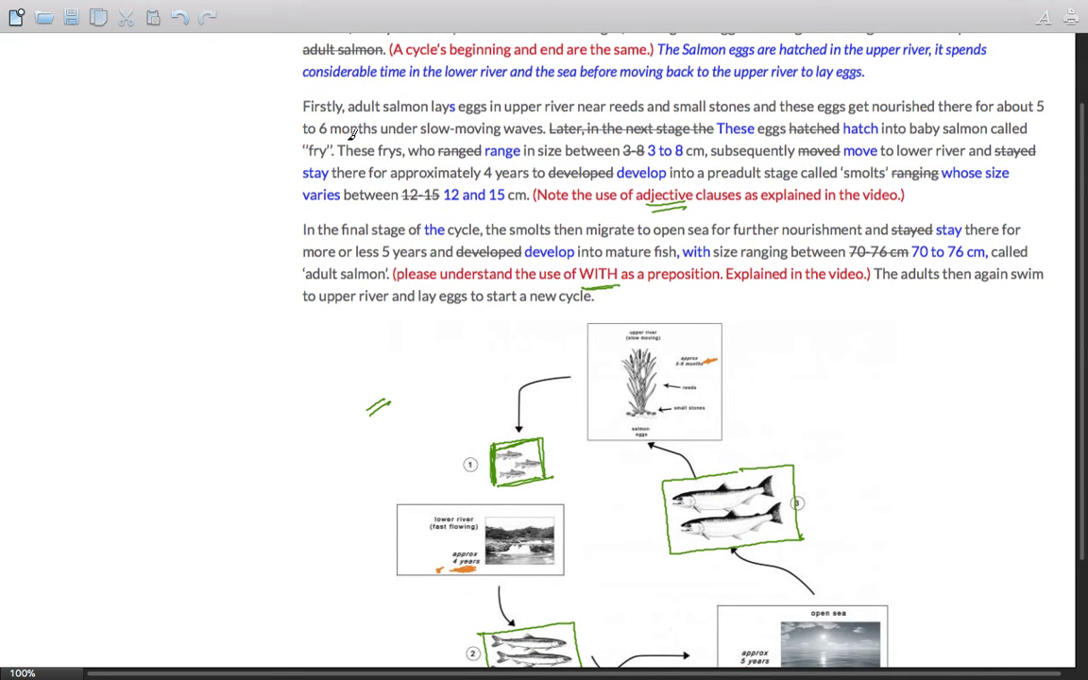
drag(341, 133, 336, 158)
drag(413, 160, 433, 158)
drag(411, 159, 703, 162)
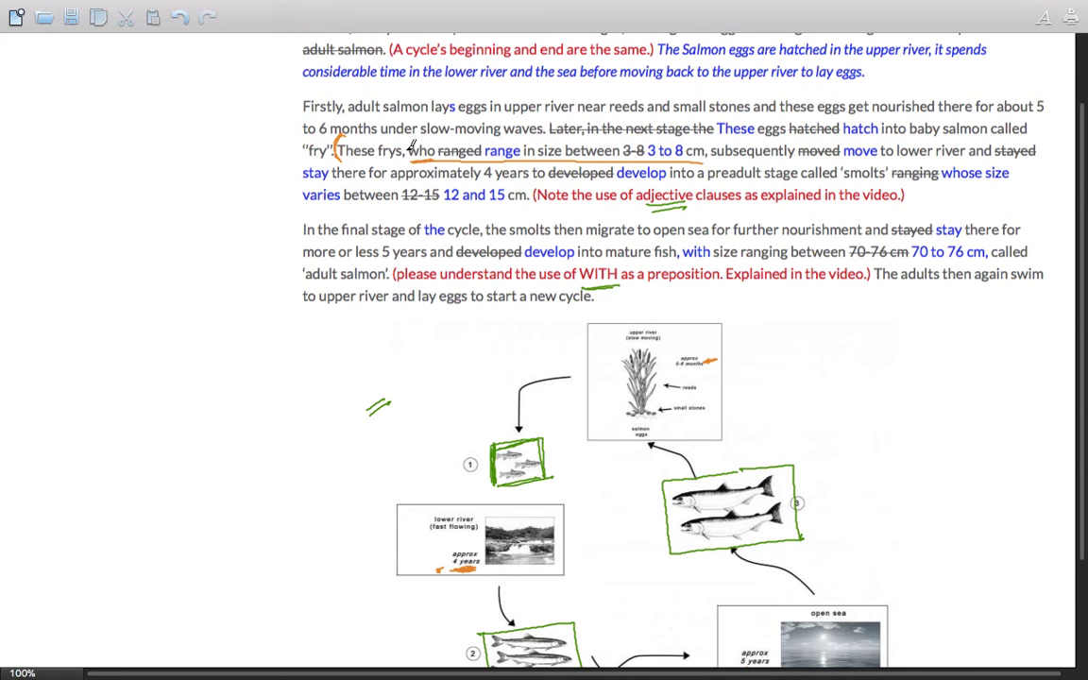
mouse_move(407, 161)
mouse_down()
mouse_move(409, 141)
mouse_move(682, 137)
mouse_move(704, 138)
mouse_move(704, 160)
mouse_up()
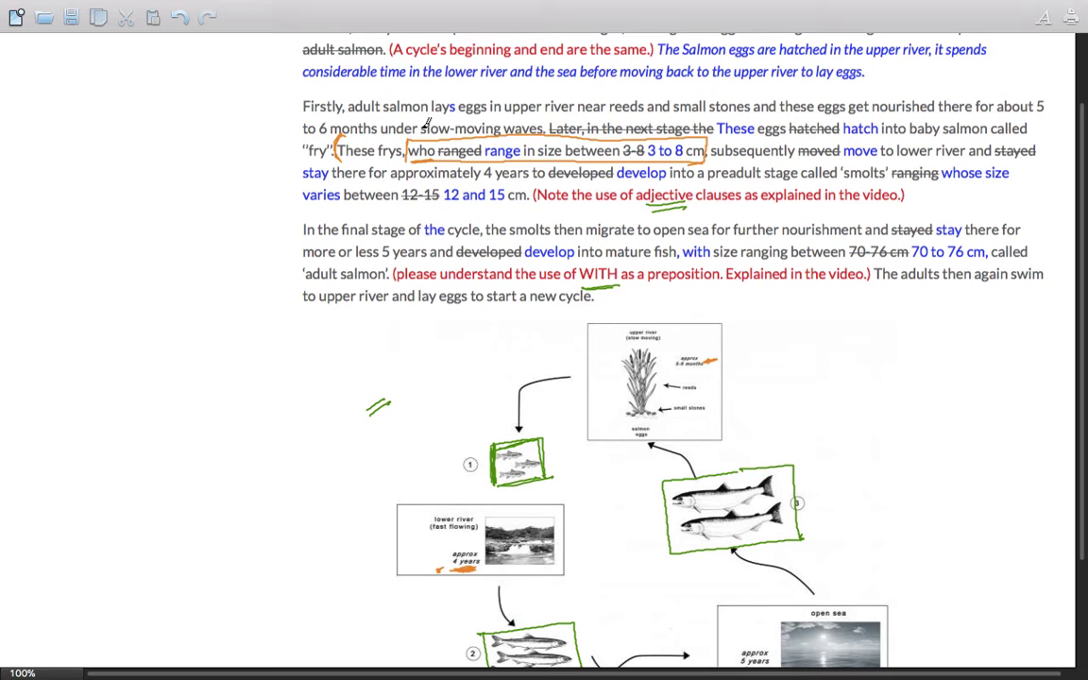
Draw an orange arrow to the left margin and write 'Quality' underlined, with '(Adjectives)' below.
mouse_move(422, 128)
mouse_down()
mouse_move(373, 112)
mouse_move(281, 139)
mouse_up()
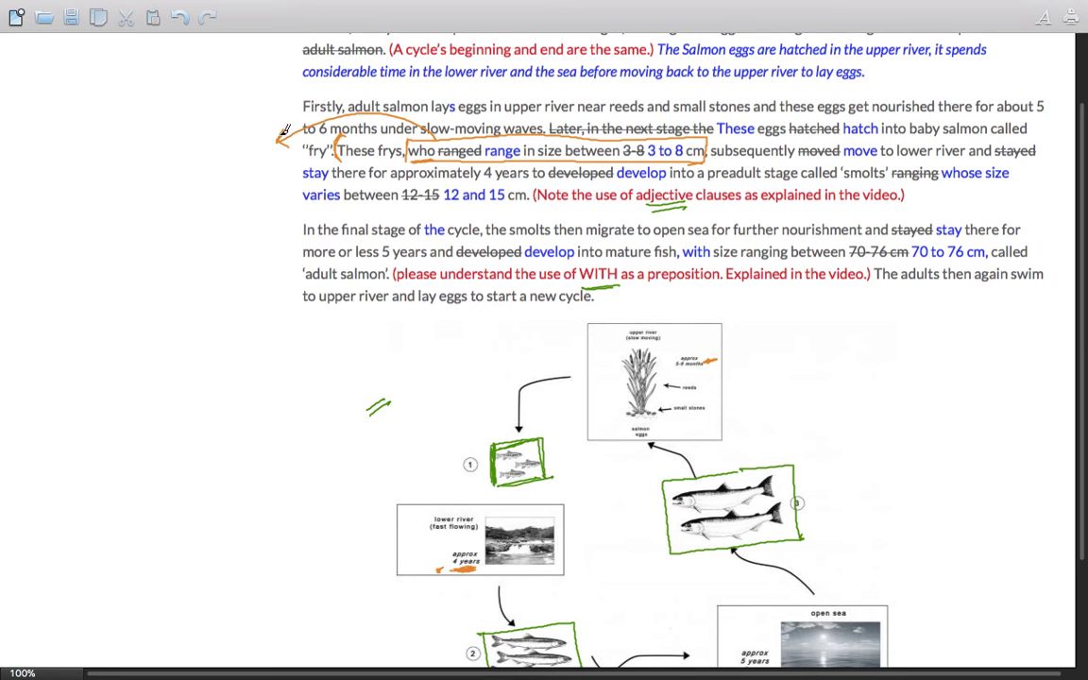
mouse_move(172, 141)
mouse_down()
mouse_move(168, 153)
mouse_move(215, 156)
mouse_move(206, 137)
mouse_move(216, 135)
mouse_move(225, 159)
mouse_up()
mouse_move(169, 192)
mouse_down()
mouse_move(234, 176)
mouse_move(233, 166)
mouse_up()
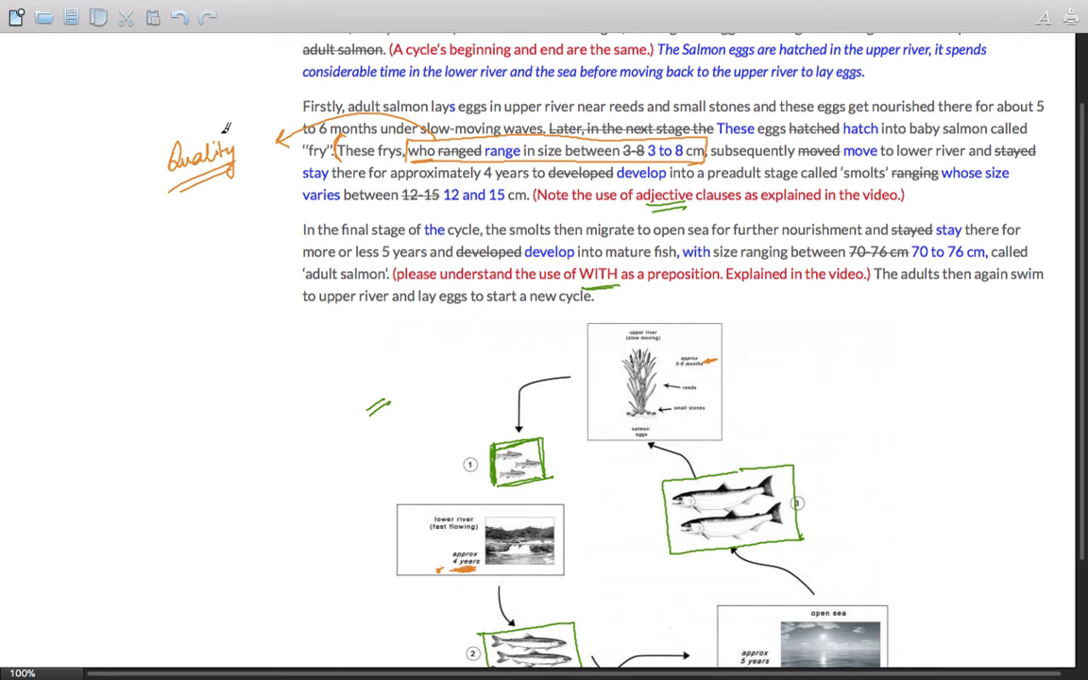
mouse_move(167, 231)
mouse_down()
mouse_move(173, 210)
mouse_move(180, 232)
mouse_move(191, 206)
mouse_move(198, 238)
mouse_move(202, 213)
mouse_move(255, 200)
mouse_up()
drag(161, 210, 166, 238)
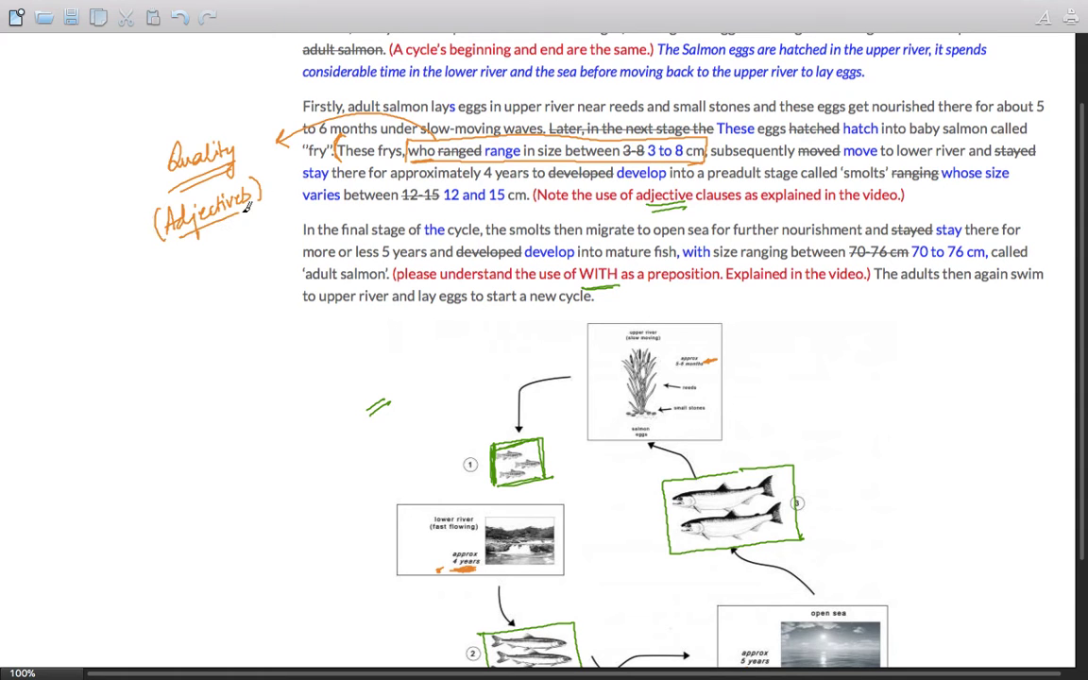
drag(166, 184, 227, 161)
Mark 'clauses' with an orange 'Pronouns' note and circle 'who' in the fry sentence.
mouse_move(701, 194)
mouse_down()
mouse_move(722, 206)
mouse_move(719, 219)
mouse_move(747, 209)
mouse_move(785, 217)
mouse_up()
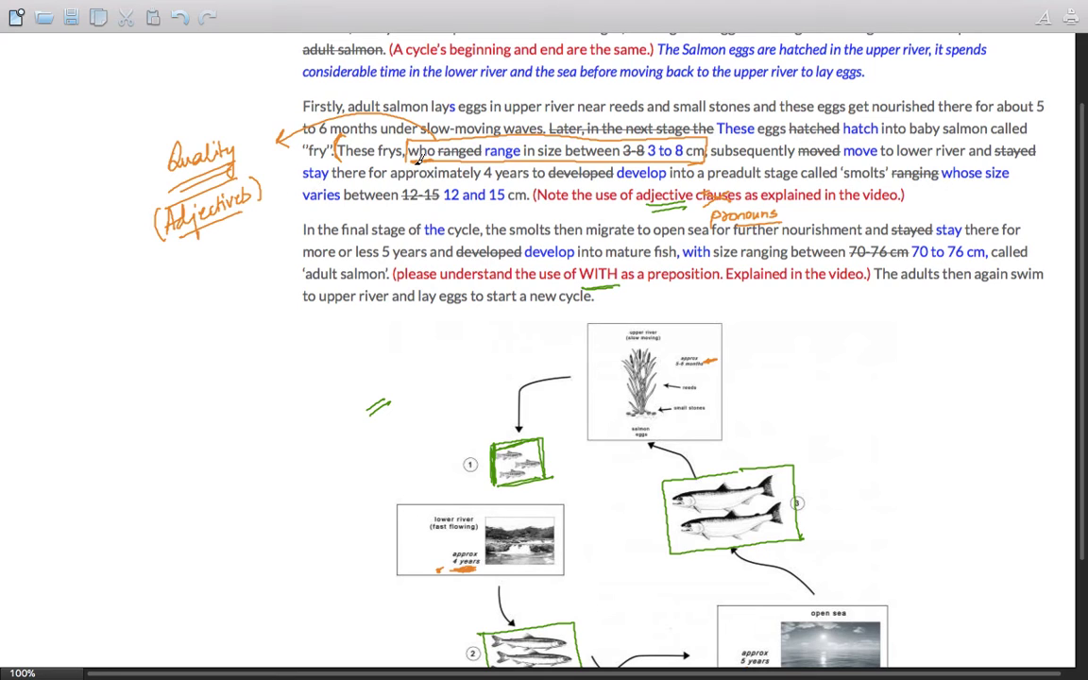
drag(418, 161, 431, 163)
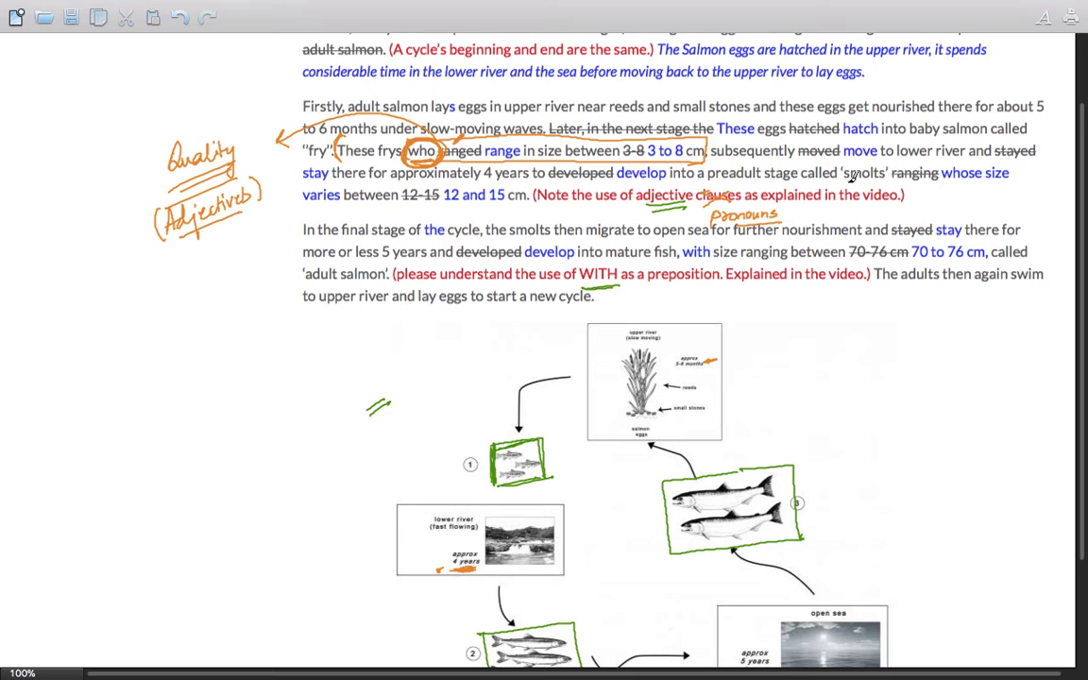
Underline 'smolts', bracket the following clause, underline and circle 'whose' in orange, and underline 'adjective' in green.
drag(844, 182, 885, 181)
drag(899, 168, 886, 189)
drag(534, 186, 531, 205)
drag(943, 185, 1004, 185)
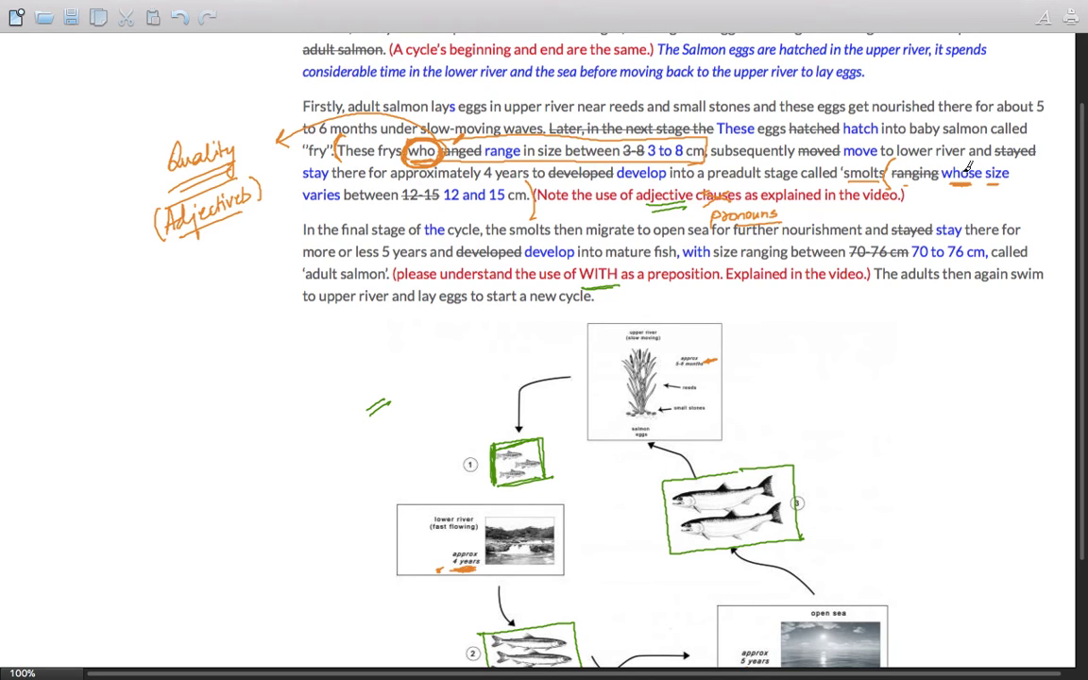
mouse_move(970, 161)
mouse_down()
mouse_move(943, 175)
mouse_move(961, 189)
mouse_move(983, 159)
mouse_up()
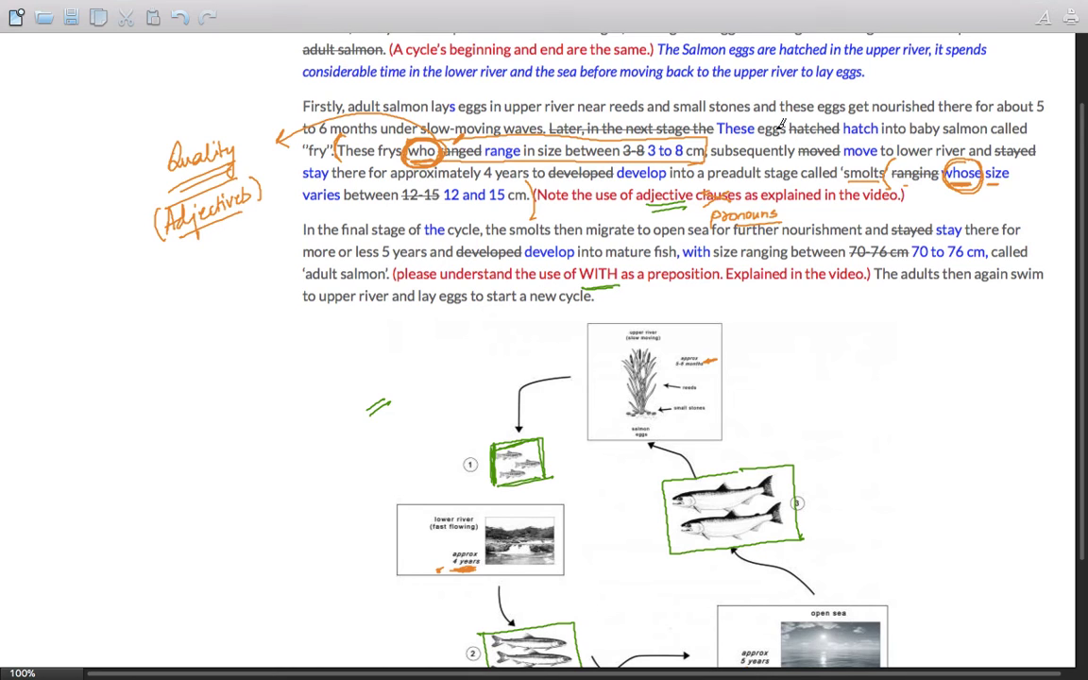
drag(652, 202, 663, 206)
Circle 'WITH' in orange and write an underlined, quoted "HAVING" note below the paragraph.
mouse_move(614, 263)
mouse_down()
mouse_move(578, 275)
mouse_move(619, 264)
mouse_move(677, 287)
mouse_up()
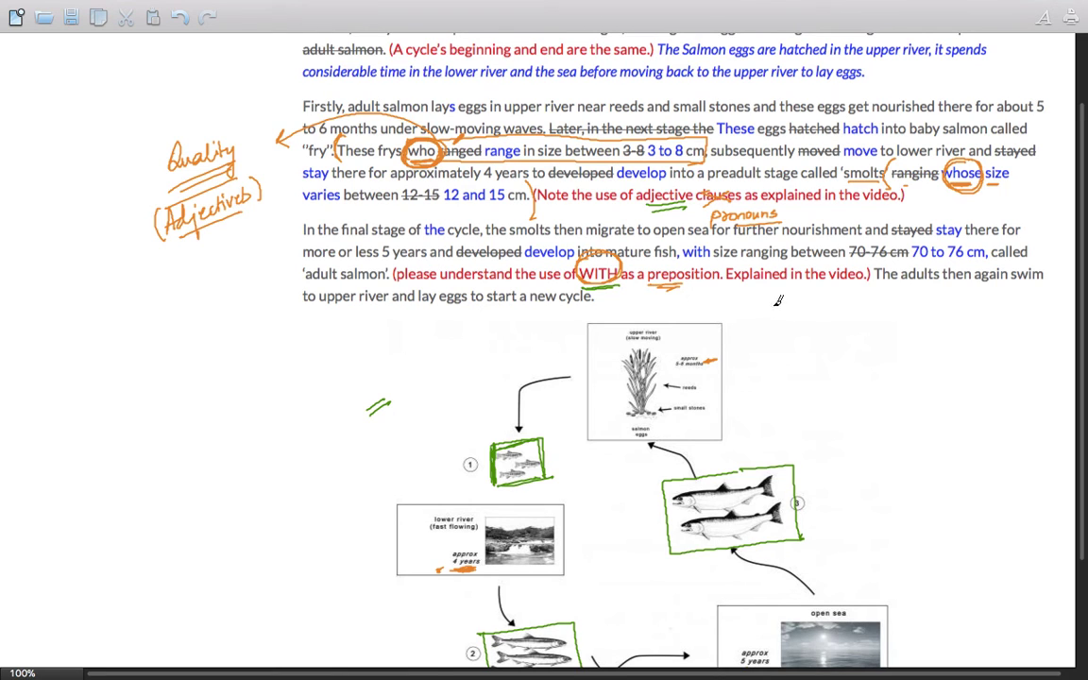
mouse_move(802, 308)
mouse_down()
mouse_move(808, 319)
mouse_move(871, 317)
mouse_move(855, 330)
mouse_move(886, 304)
mouse_up()
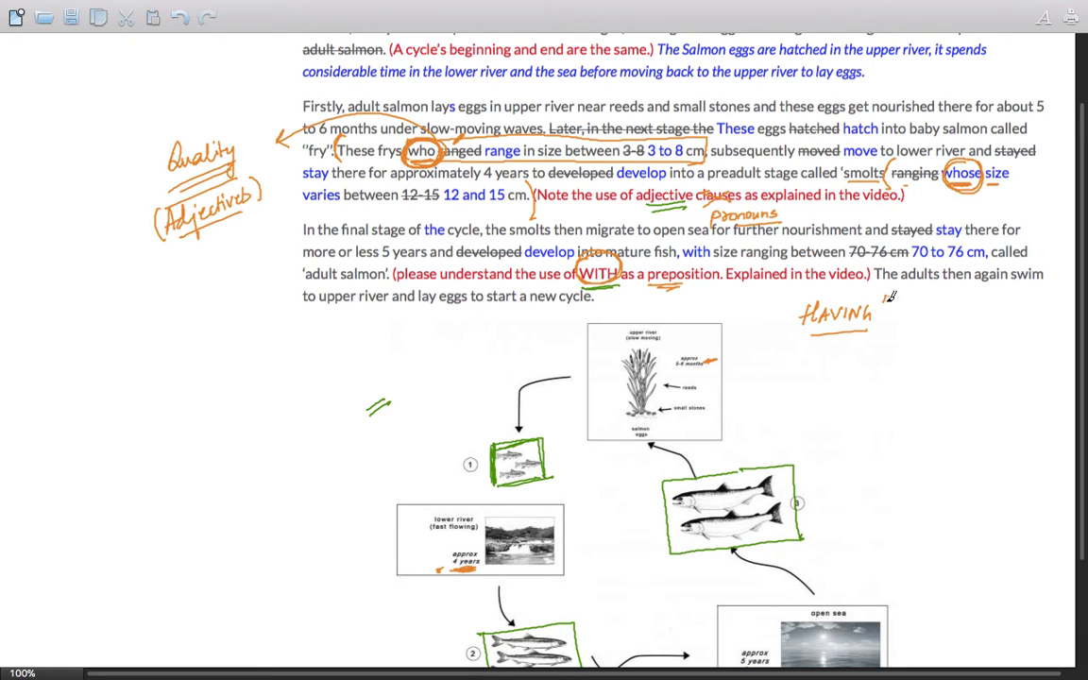
drag(790, 295, 794, 303)
drag(820, 330, 859, 326)
drag(634, 260, 644, 257)
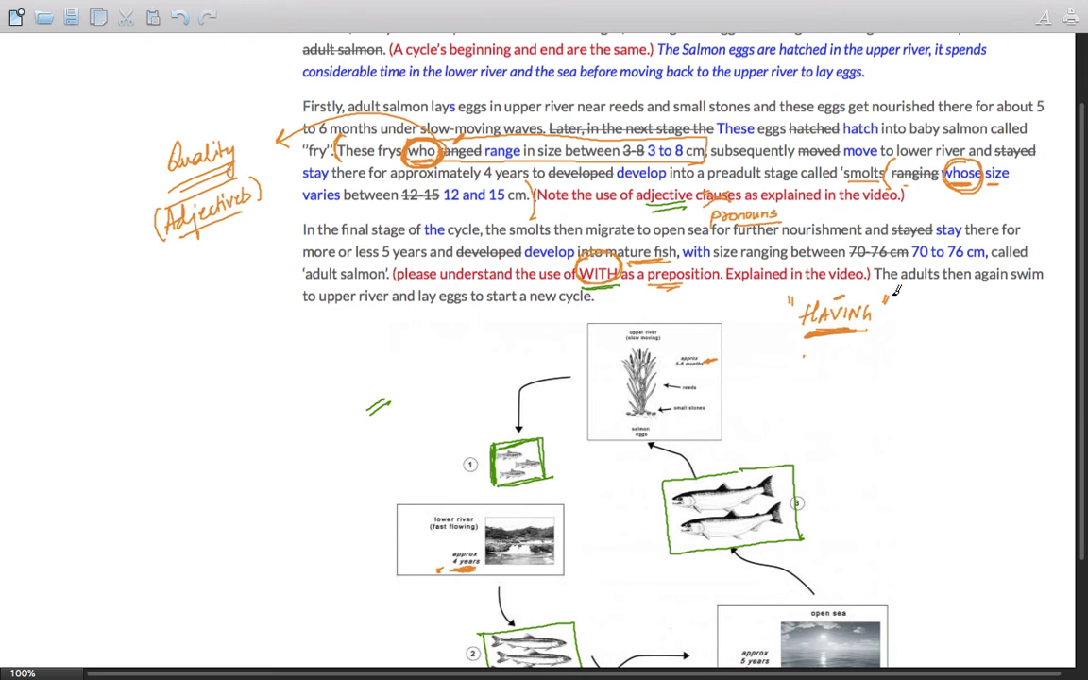
Back at the top of the answer, begin writing 'Tenses' in blue in the left margin.
scroll(895, 291, up, 3)
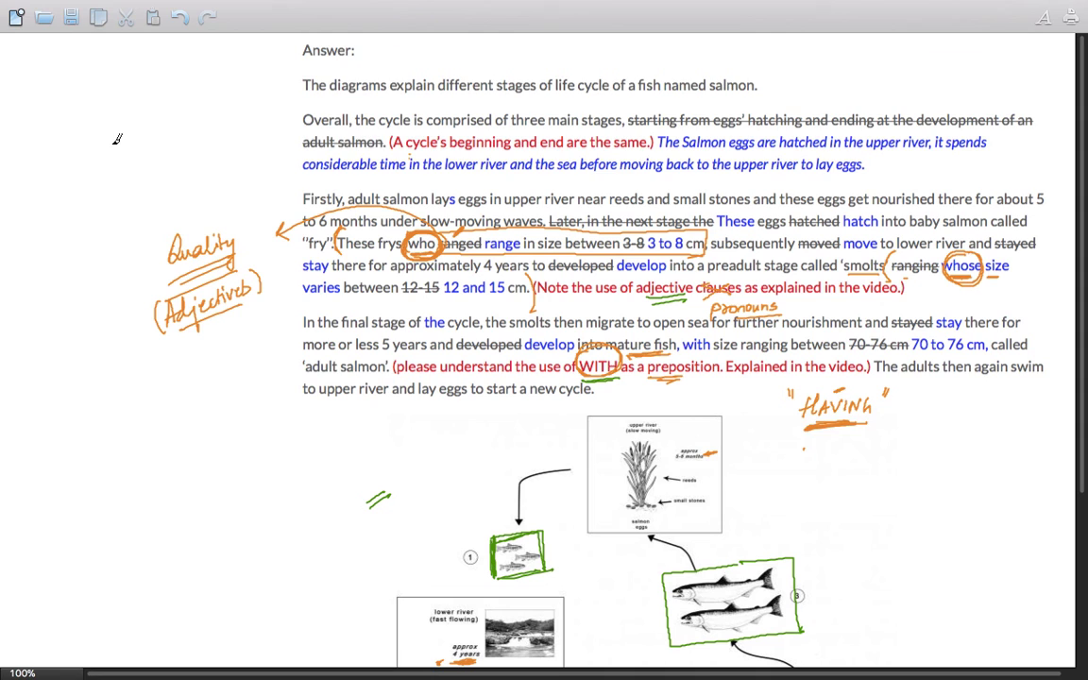
mouse_move(756, 3)
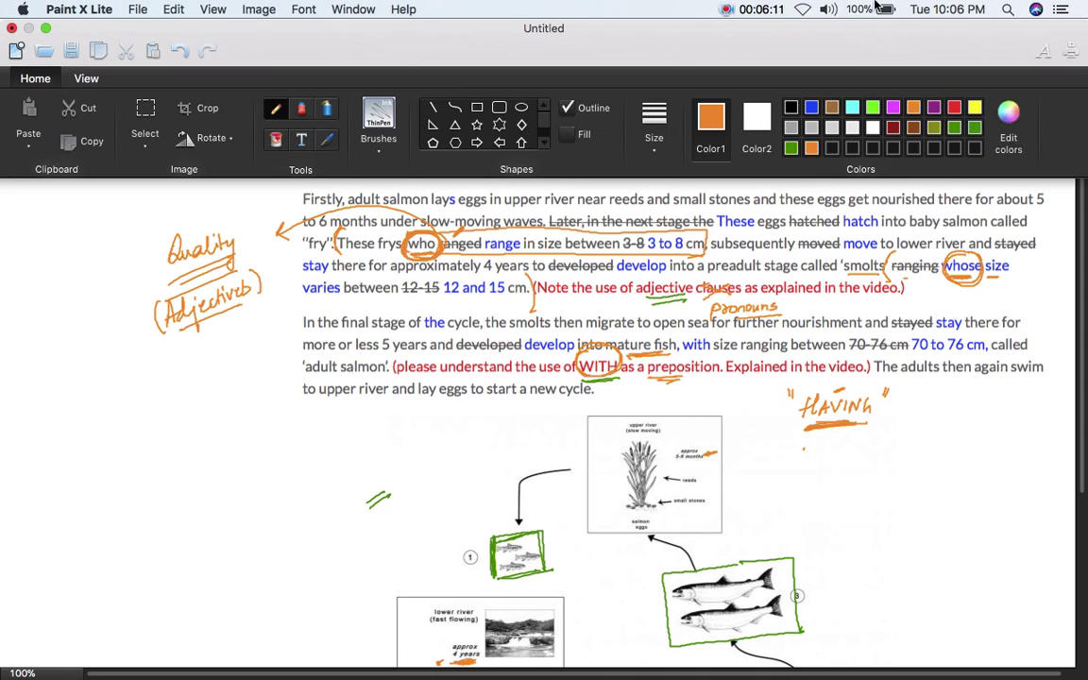
click(811, 107)
mouse_move(59, 155)
mouse_down()
mouse_move(57, 171)
mouse_move(88, 141)
mouse_move(108, 146)
mouse_up()
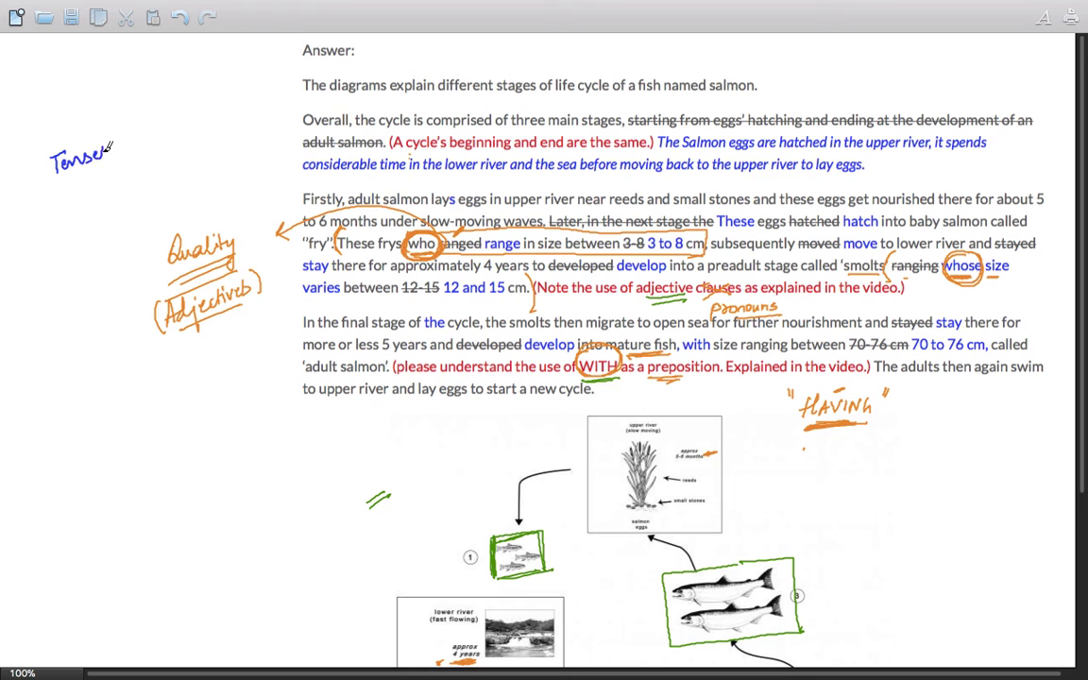
Underline 'Tenses' in blue, then handwrite the contact e-mail address above it and underline it.
drag(52, 177, 111, 164)
mouse_move(107, 94)
mouse_down()
mouse_move(110, 75)
mouse_move(148, 82)
mouse_move(140, 78)
mouse_move(151, 60)
mouse_move(171, 83)
mouse_up()
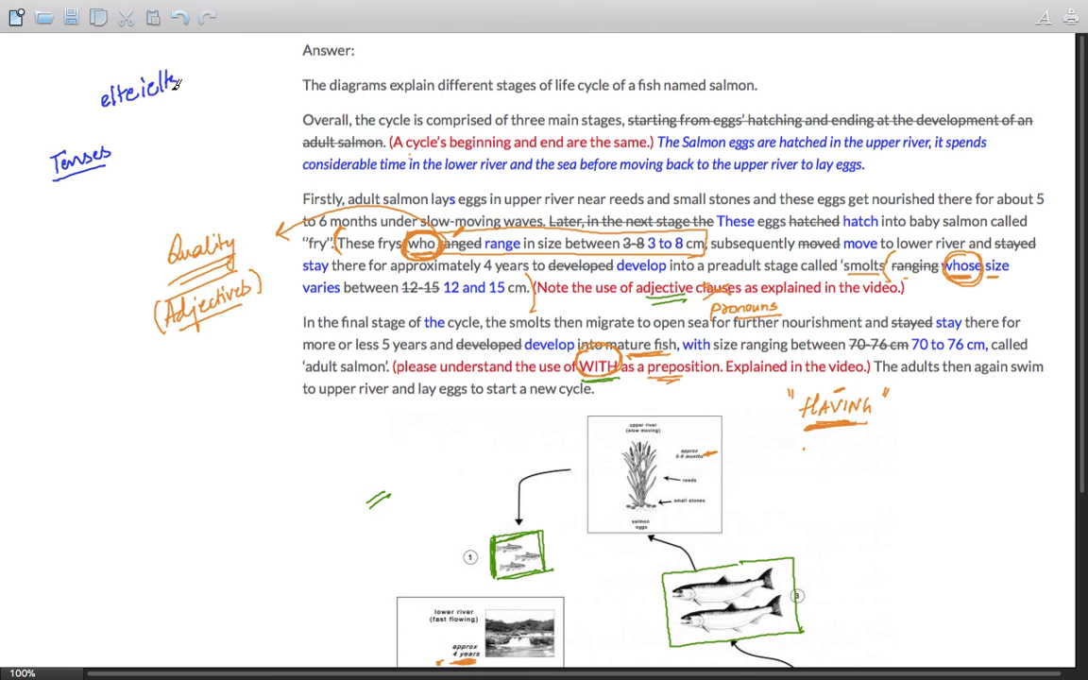
mouse_move(177, 83)
mouse_down()
mouse_move(179, 66)
mouse_move(181, 81)
mouse_move(200, 62)
mouse_move(287, 44)
mouse_up()
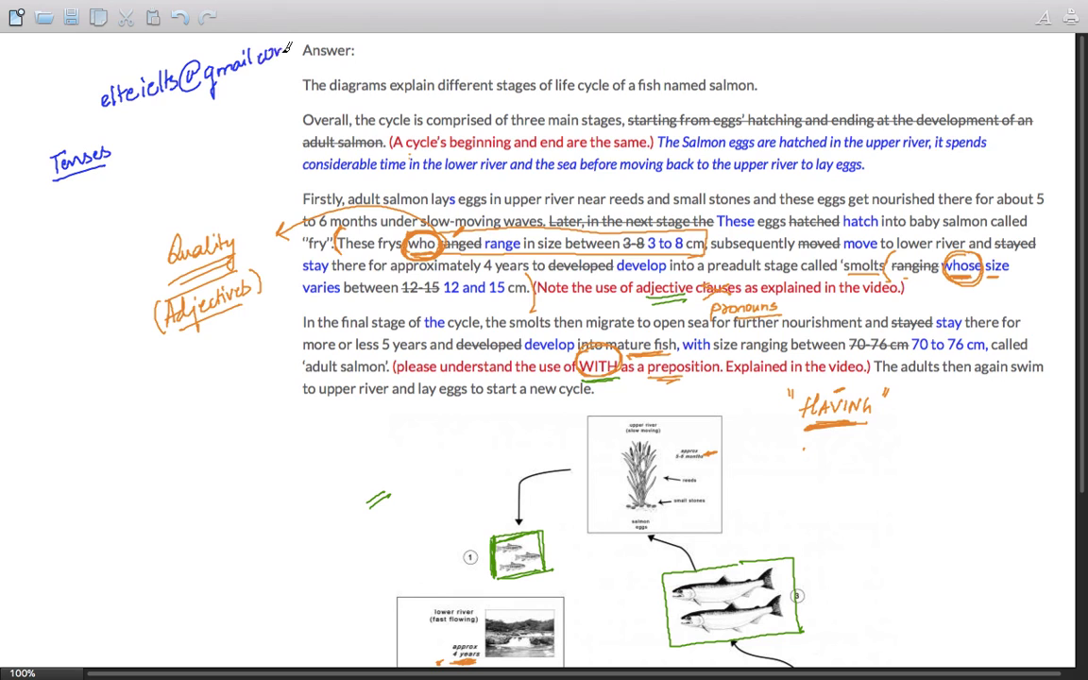
drag(131, 122, 258, 95)
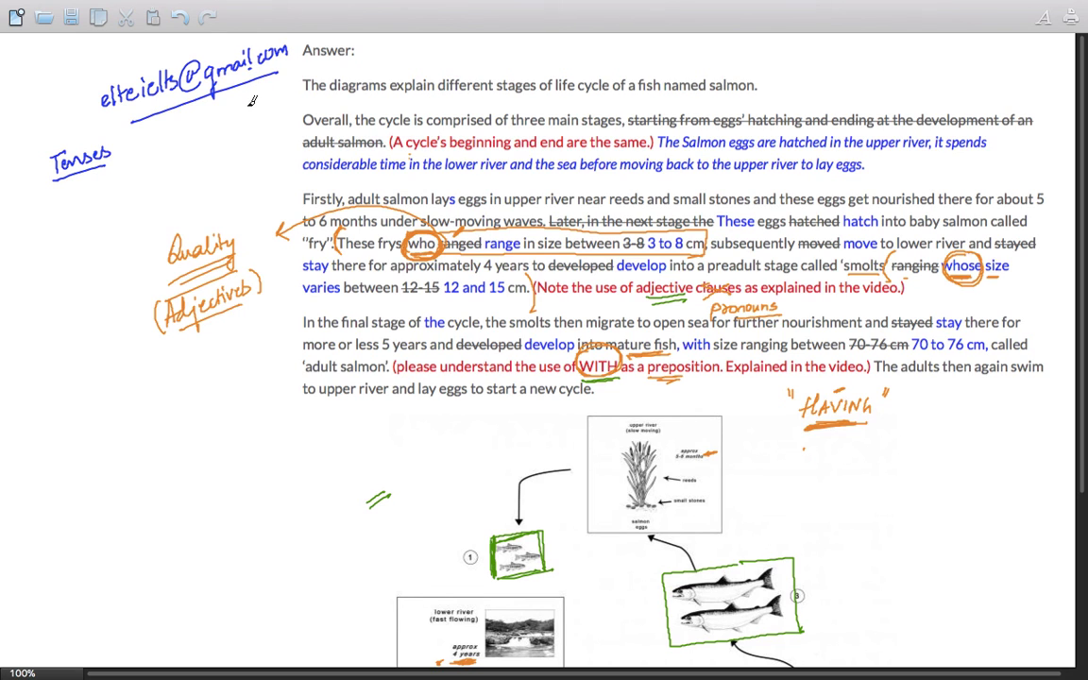